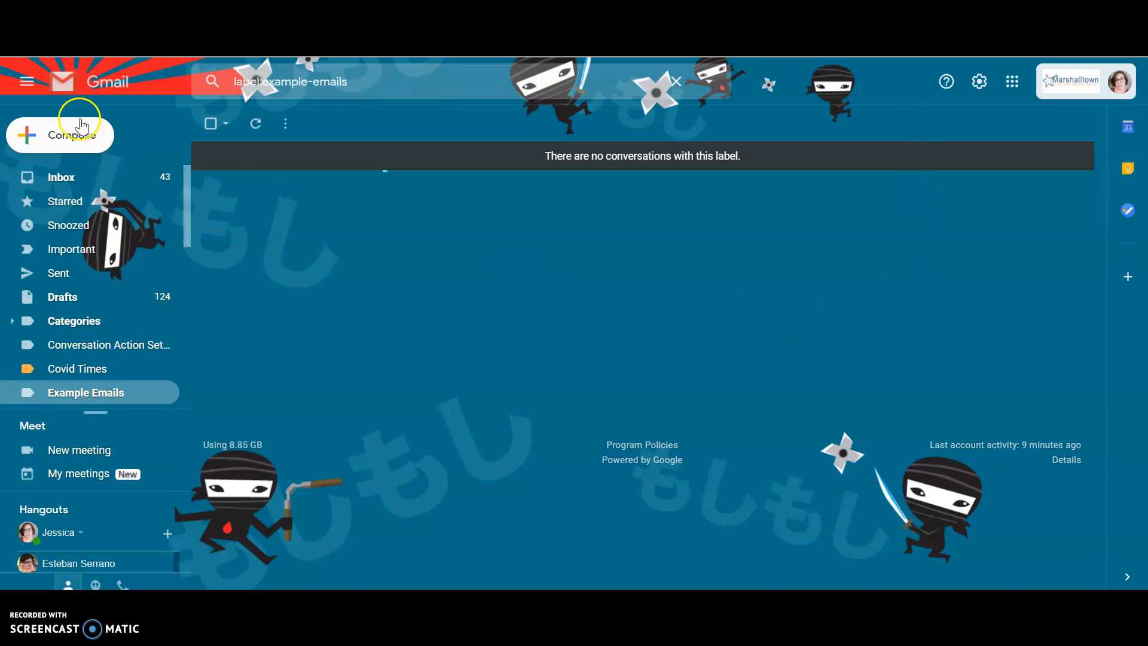
Start a new email and add the teacher as the recipient by looking up the address.
left_click(53, 132)
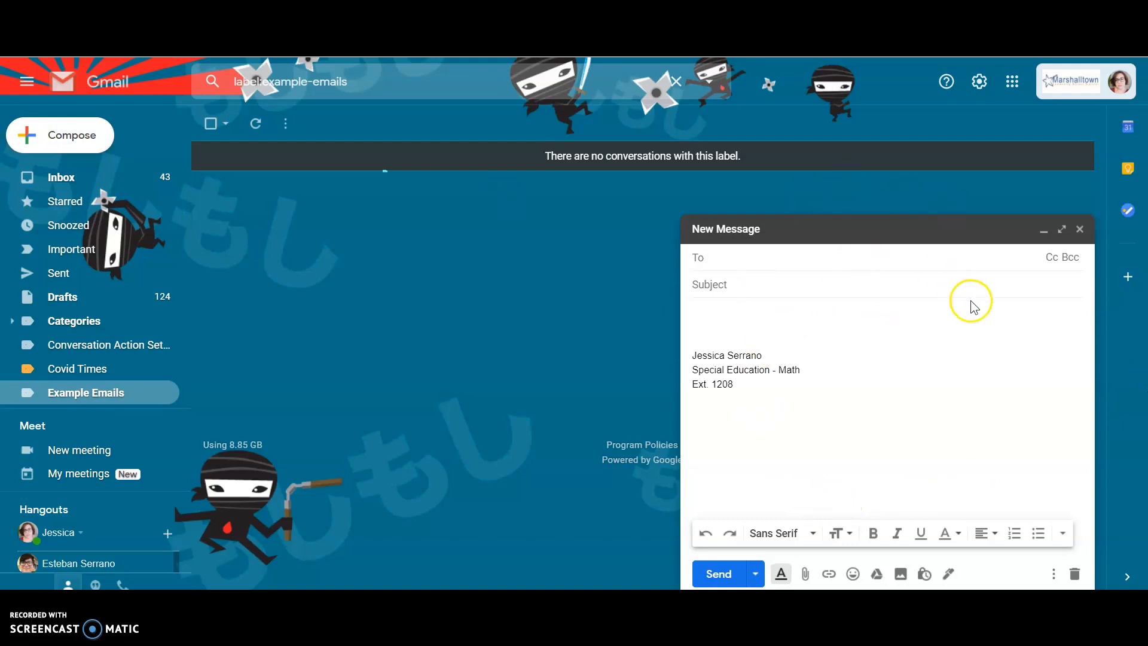
left_click(746, 256)
type("j")
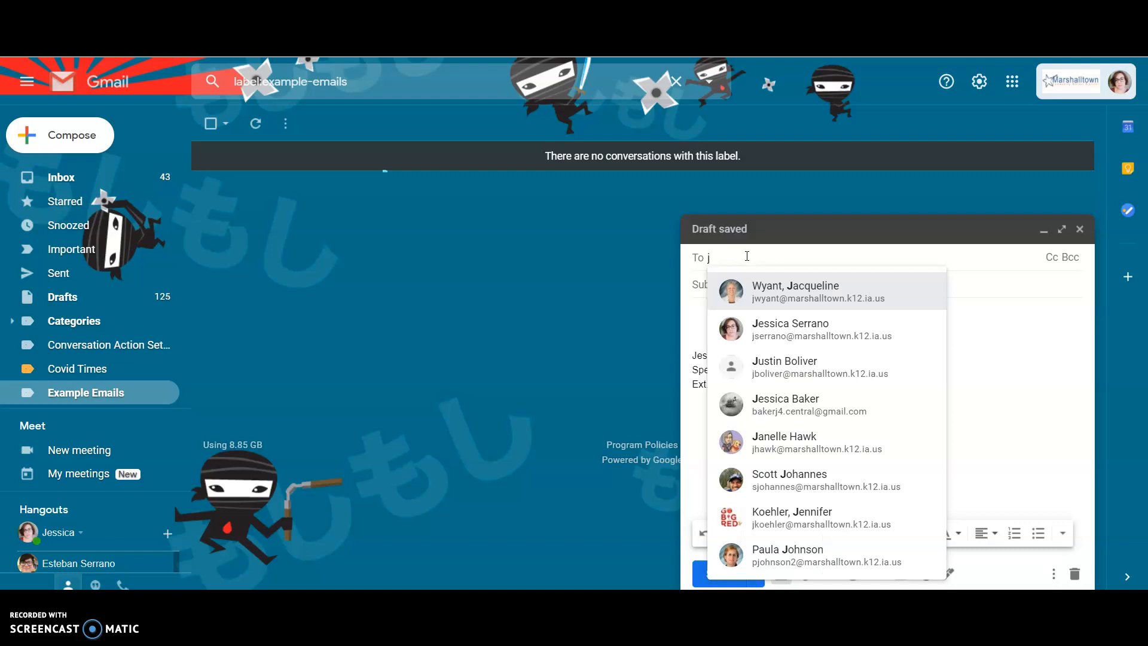
type("ser")
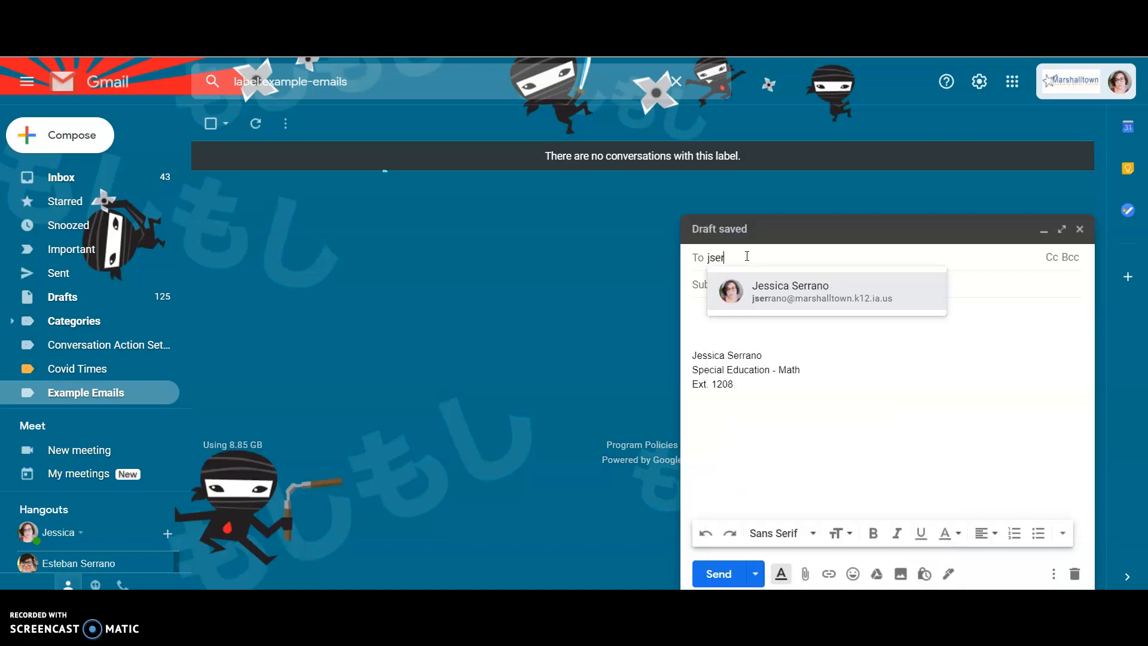
type("r")
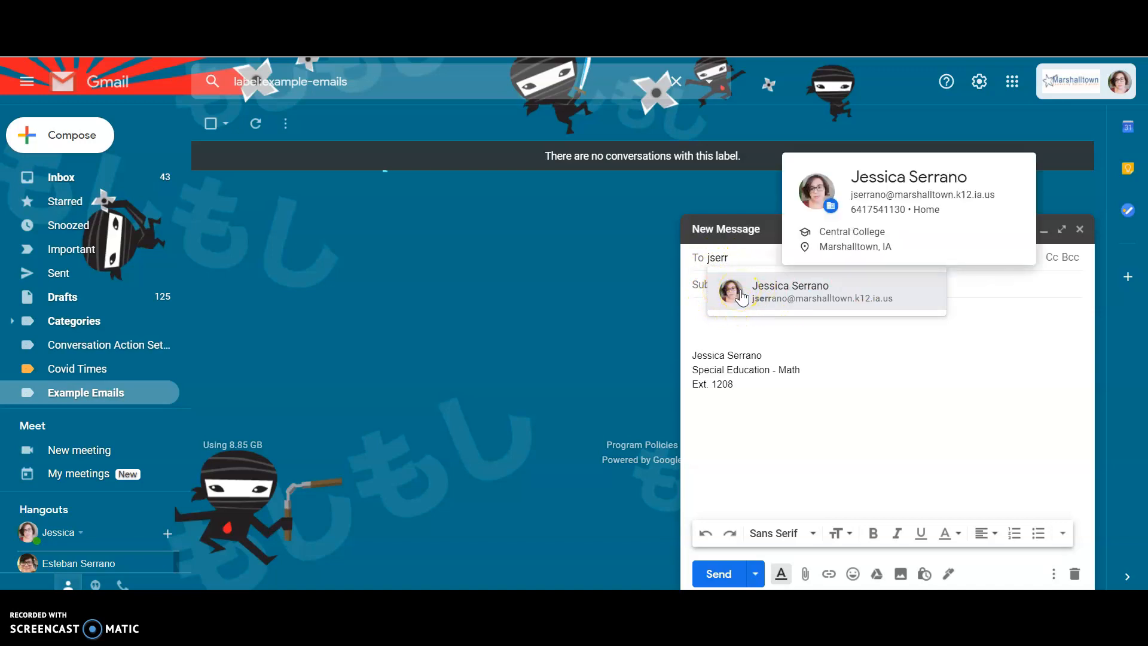
left_click(762, 309)
left_click(777, 305)
left_click(766, 296)
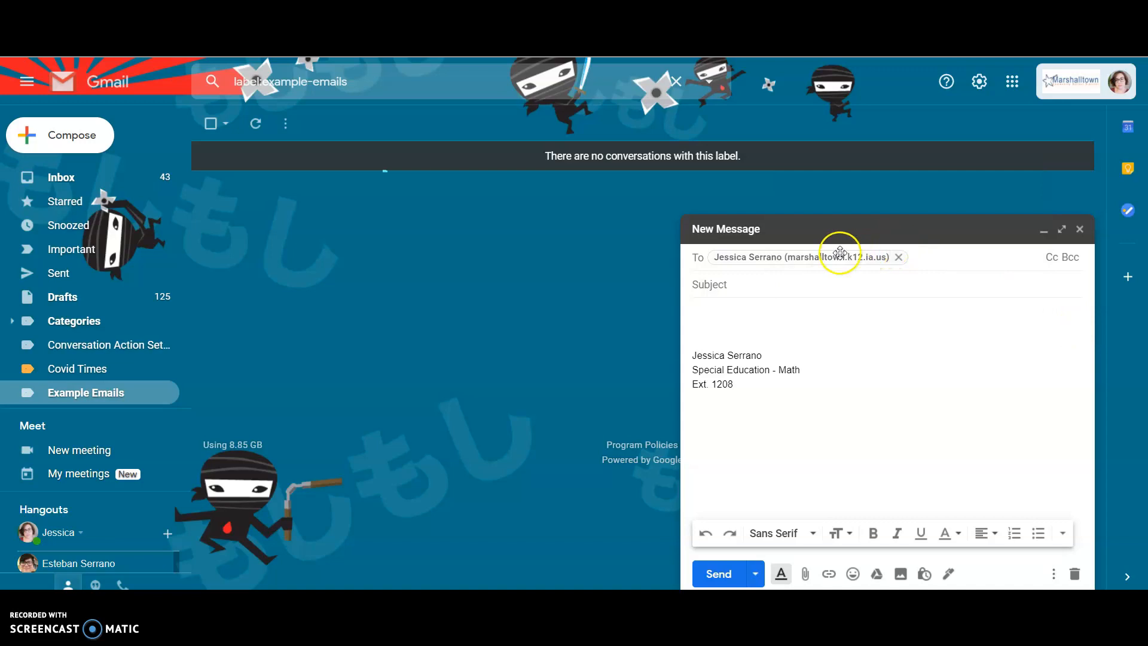
Add a second teacher as a recipient of the email.
left_click(921, 258)
type("gtayl")
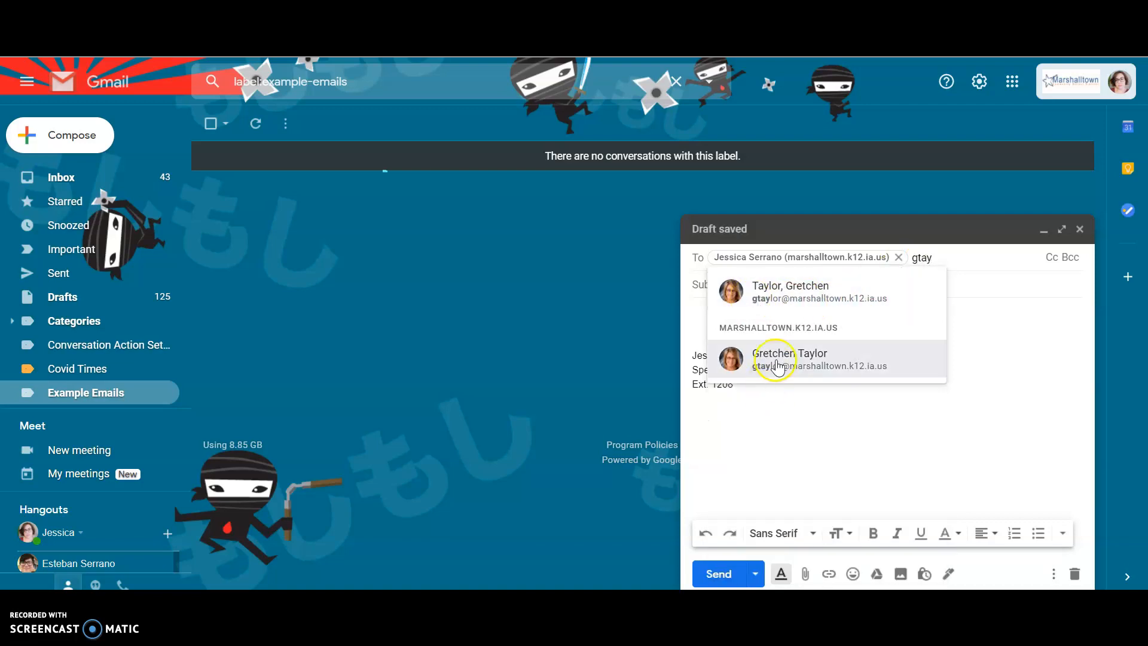
left_click(768, 296)
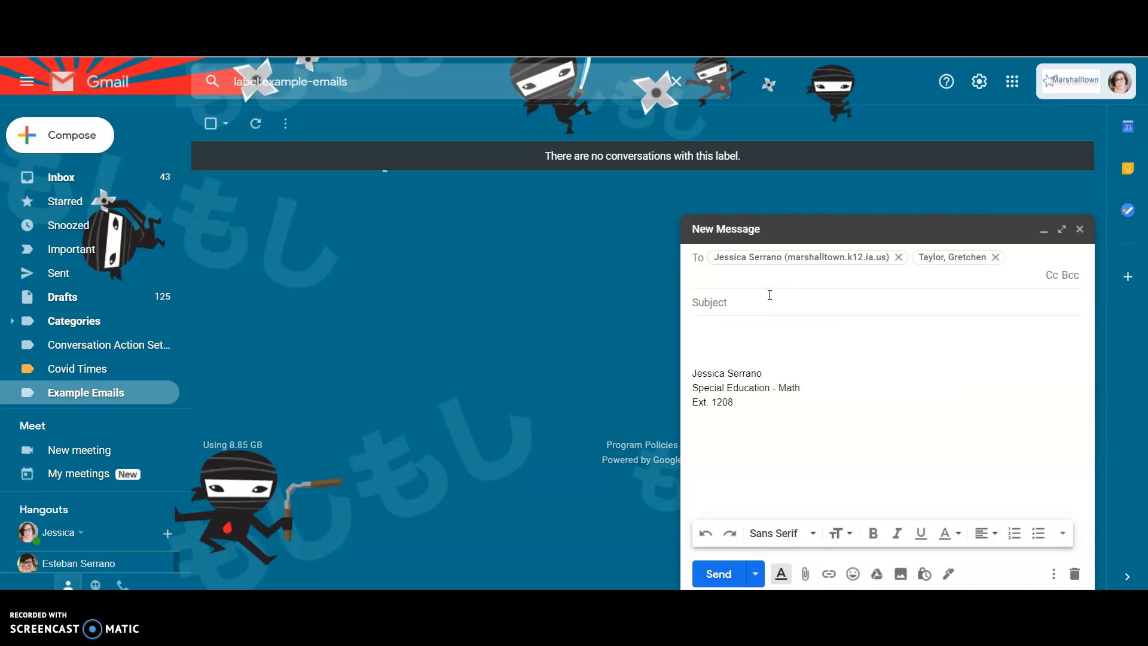
Add a third staff member to the email's recipients from the contact suggestions.
type("j")
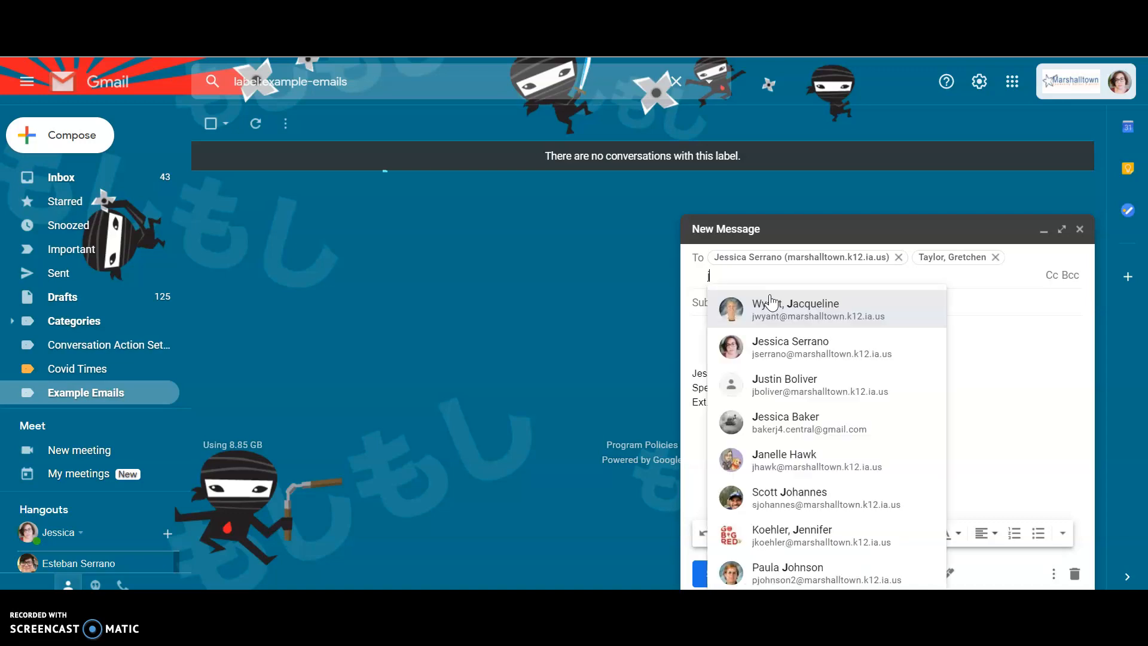
mouse_move(888, 312)
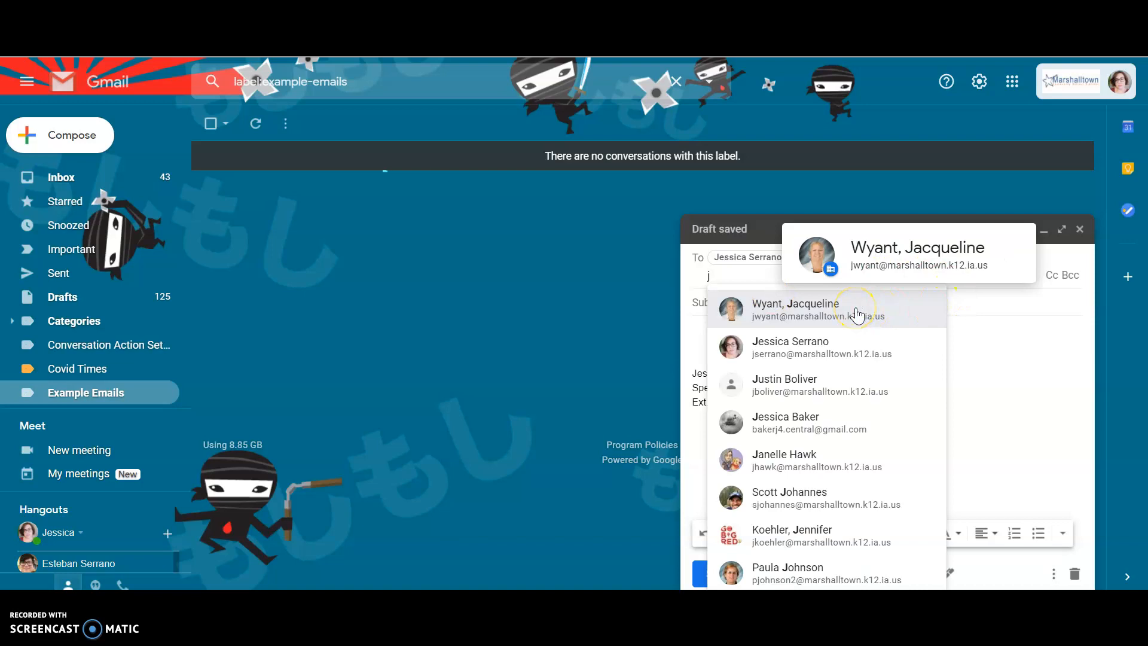
type("w")
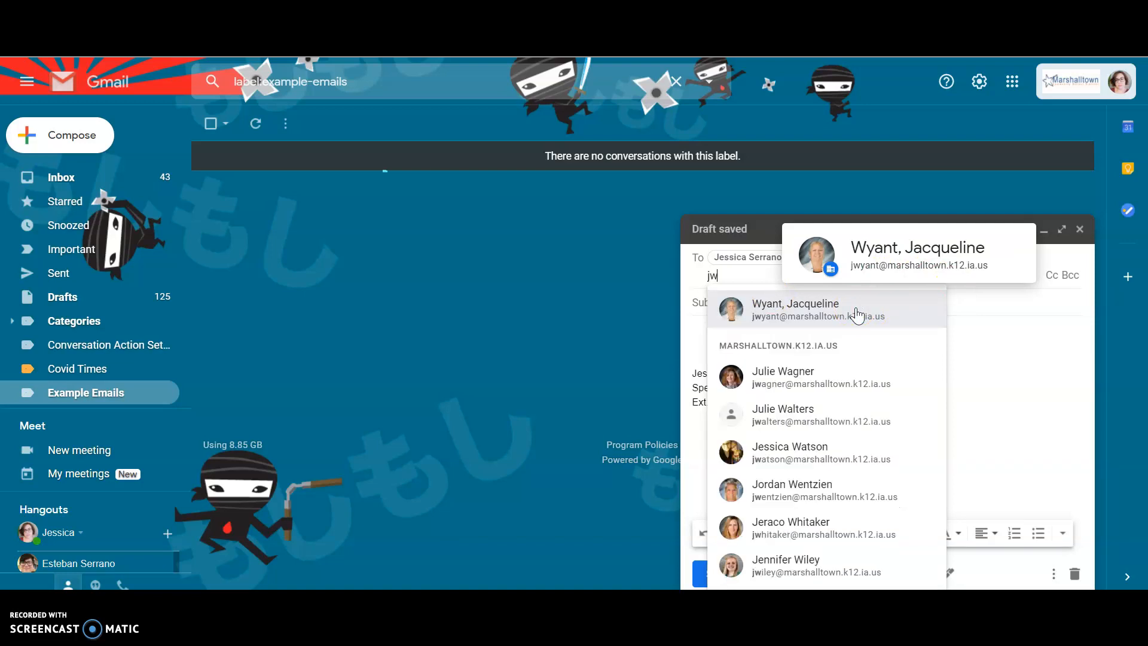
left_click(857, 315)
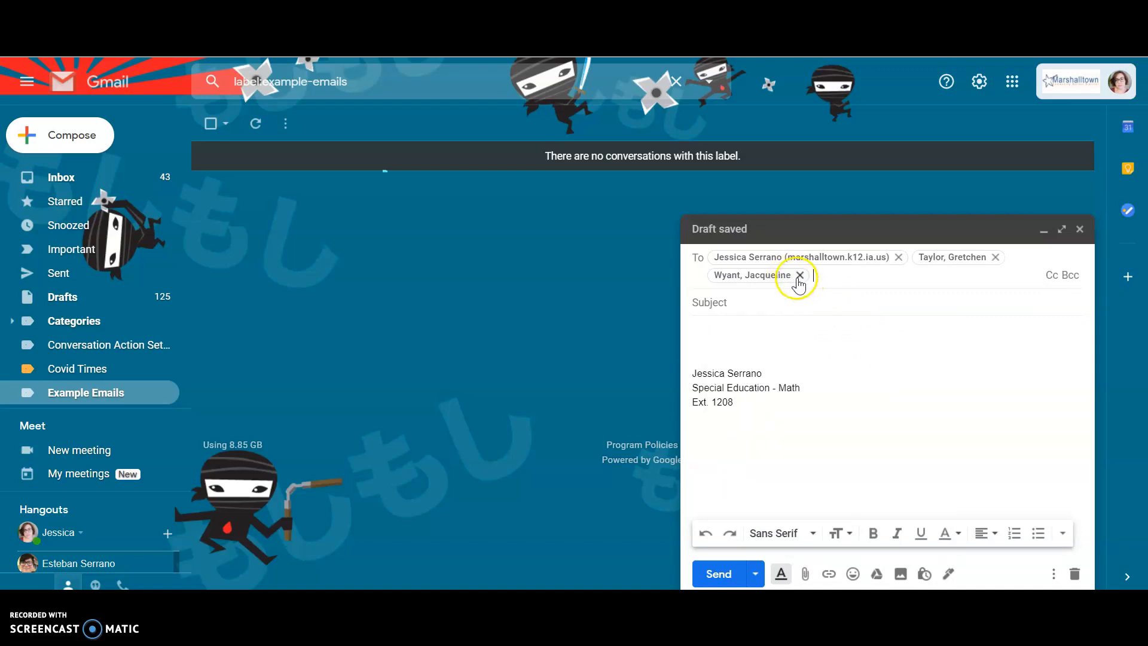
Remove the second and third recipients, leaving only the first teacher addressed.
left_click(818, 276)
key("BackSpace")
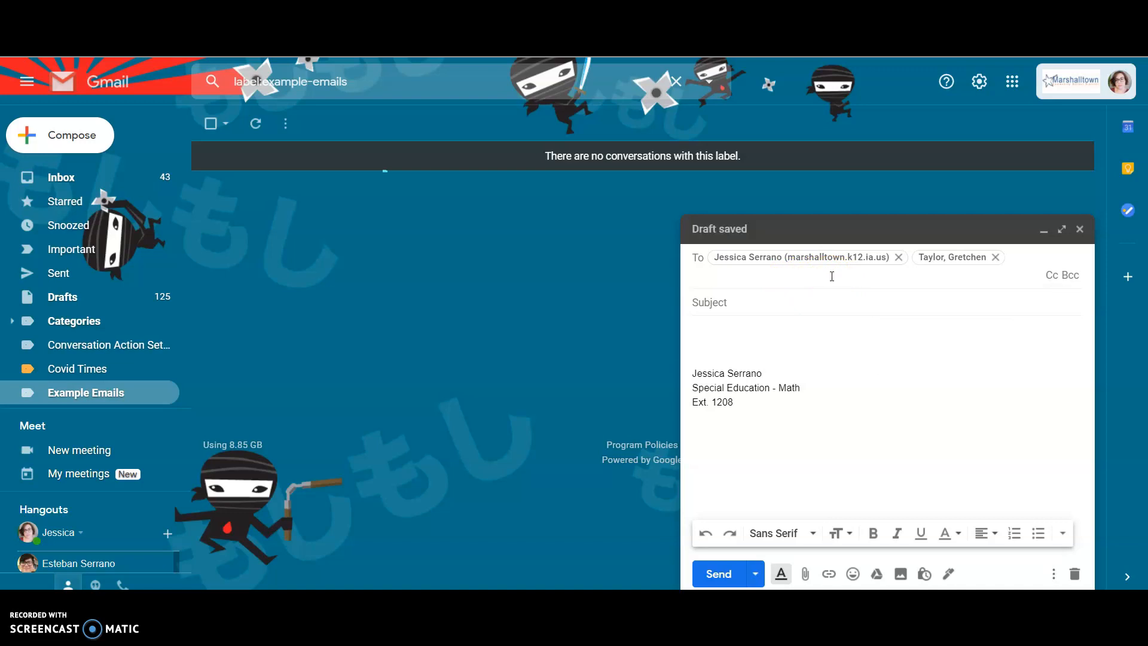
key("BackSpace")
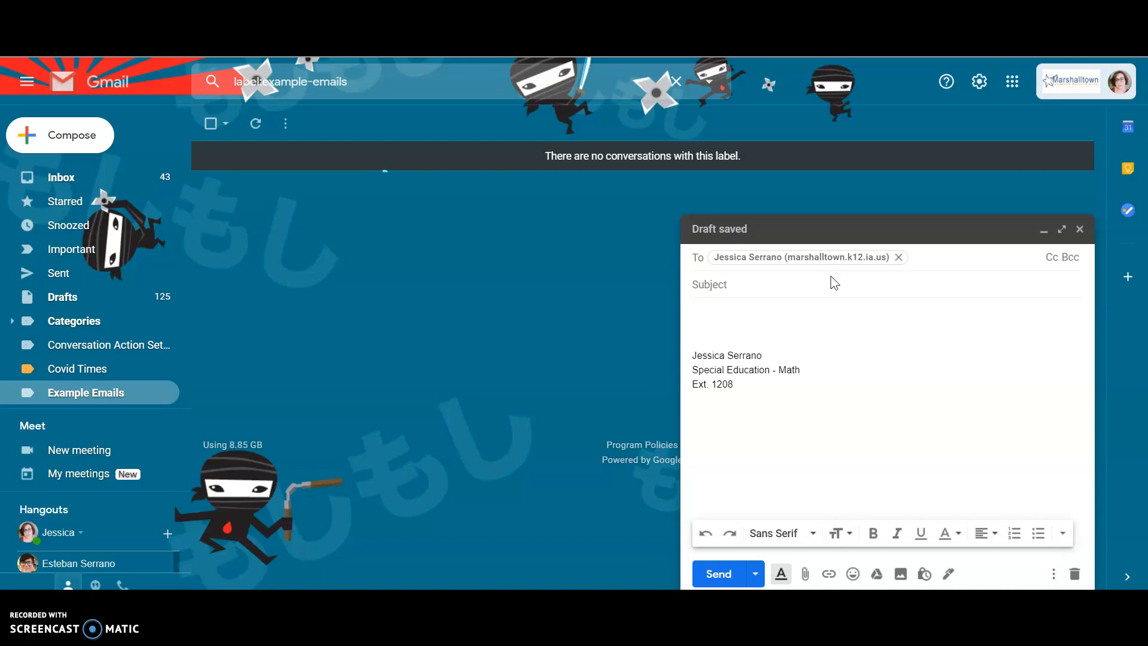
Try the subject lines "help" and "how do I do this?", clearing each one.
left_click(814, 286)
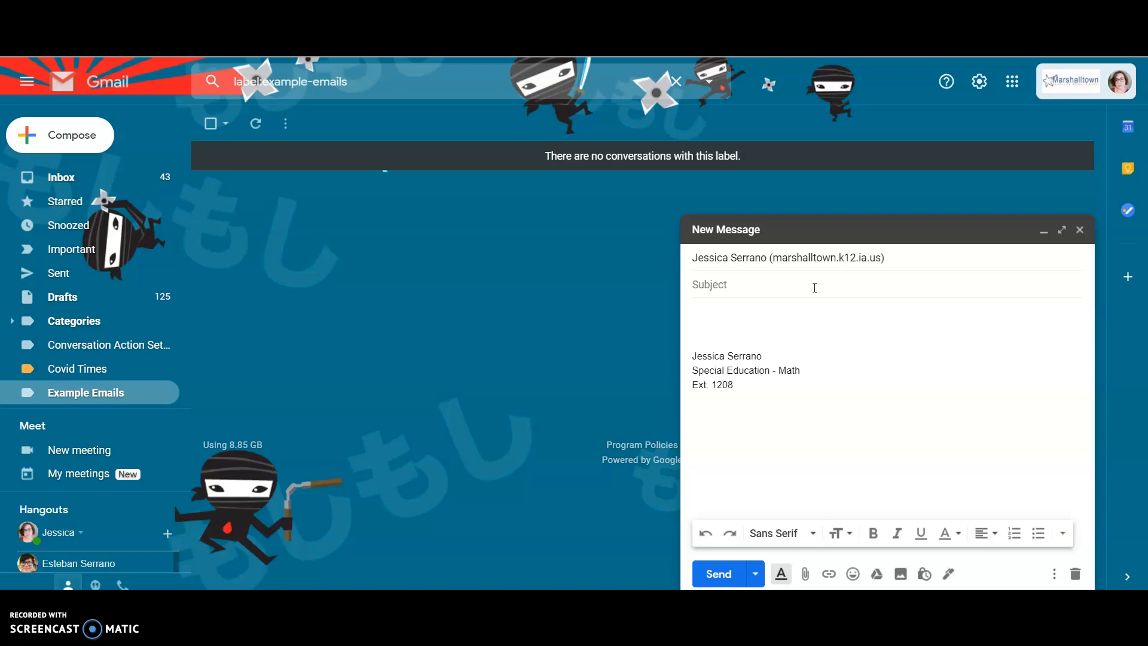
type("help")
key("BackSpace")
key("BackSpace")
key("BackSpace")
key("BackSpace")
type("how do I do this?")
key("BackSpace")
key("BackSpace")
key("BackSpace")
key("BackSpace")
key("BackSpace")
key("BackSpace")
key("BackSpace")
key("BackSpace")
key("BackSpace")
key("BackSpace")
key("BackSpace")
key("BackSpace")
key("BackSpace")
Try the subject "Help with problem 4" and clear it.
key("BackSpace")
key("BackSpace")
key("BackSpace")
key("BackSpace")
type("Help with problem 4")
key("BackSpace")
key("BackSpace")
key("BackSpace")
key("BackSpace")
key("BackSpace")
key("BackSpace")
key("BackSpace")
key("BackSpace")
key("BackSpace")
key("BackSpace")
key("BackSpace")
key("BackSpace")
key("BackSpace")
key("BackSpace")
key("BackSpace")
key("BackSpace")
key("BackSpace")
key("BackSpace")
key("BackSpace")
Set the subject to "help" and open the body with a "Hey Mrs." greeting to the teacher, followed by a blank line.
type("help")
left_click(710, 316)
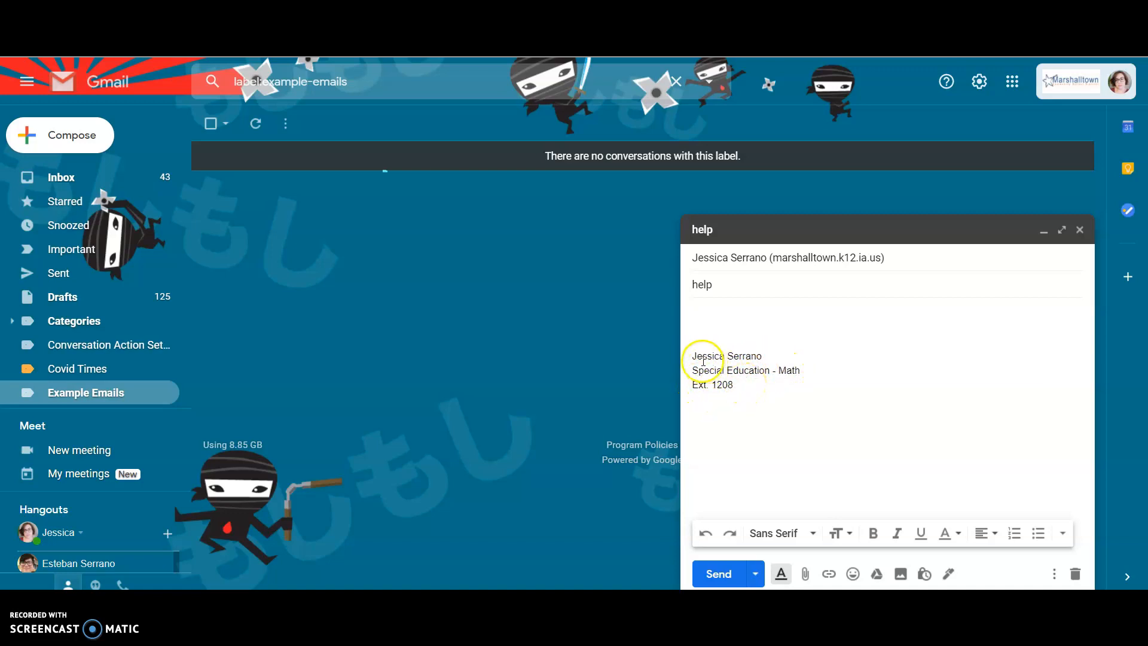
left_click(718, 319)
left_click(783, 335)
type("Hey Mrs. Serrano,")
key("Return")
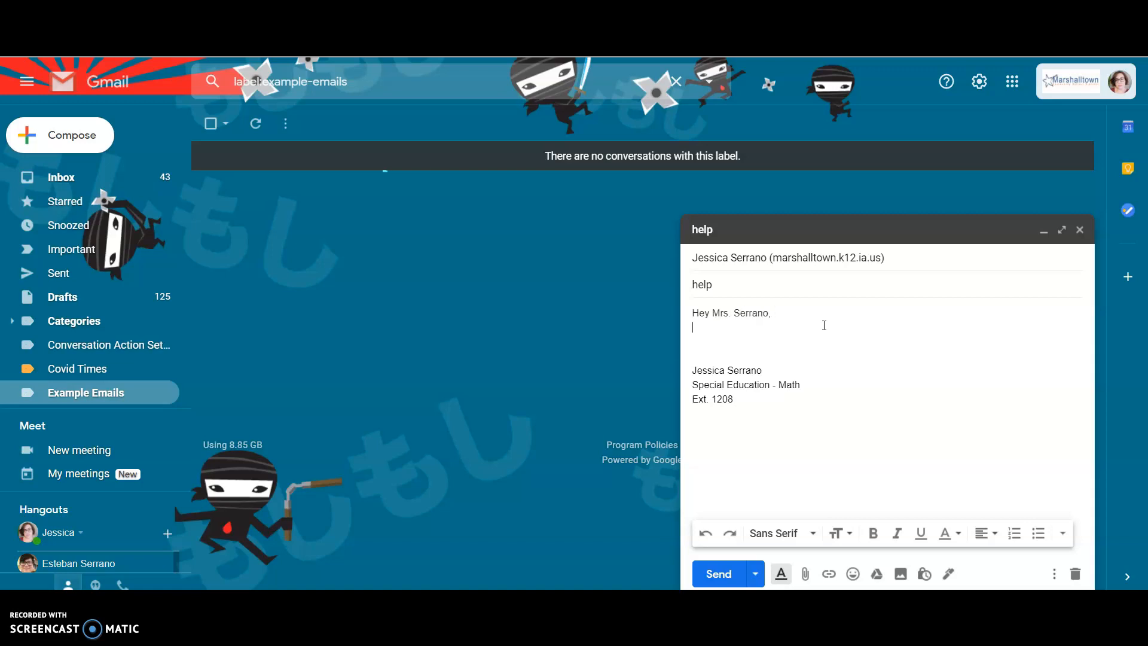
key("Return")
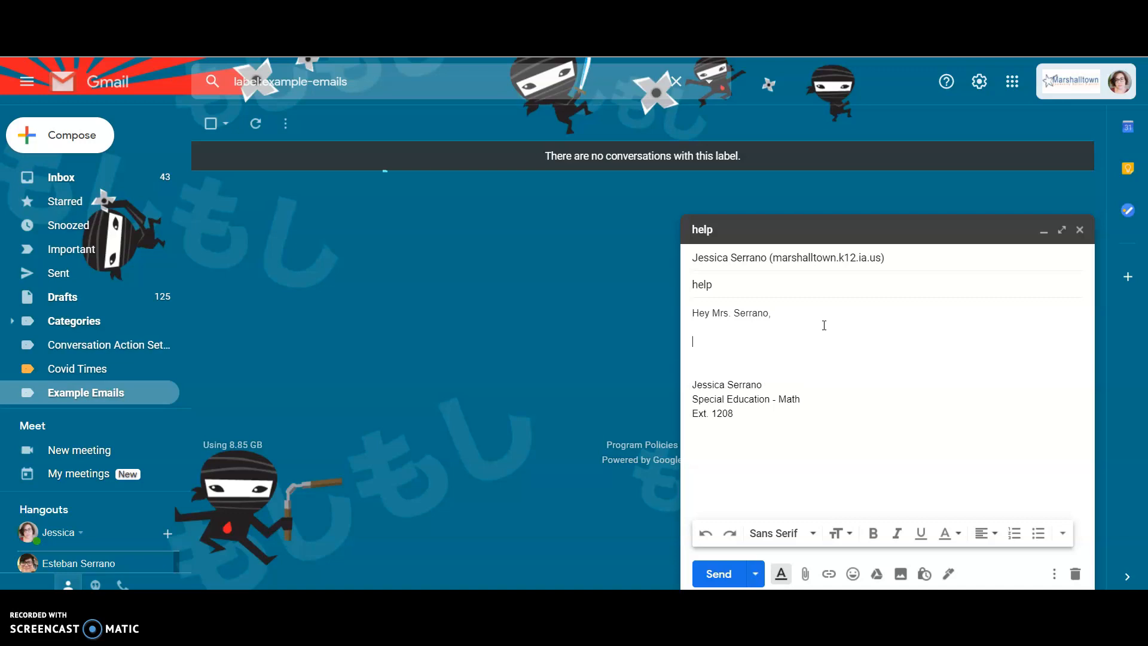
Try the body sentence "I need help with ________" and delete its wording after "I".
type("I need help with")
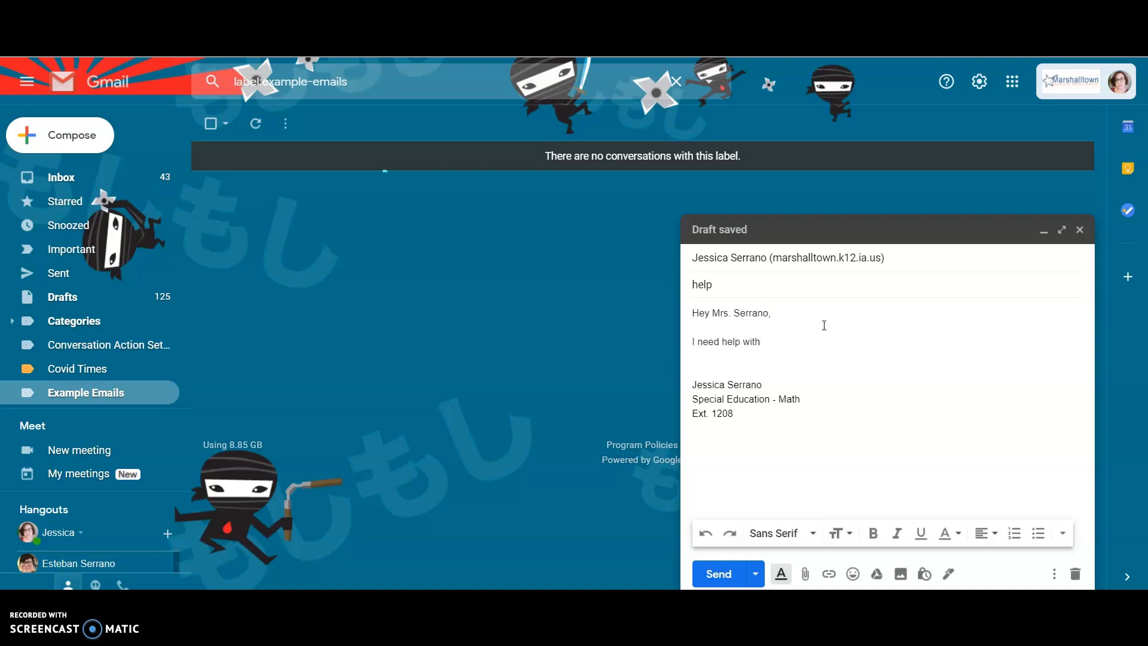
type(" ________")
key("BackSpace")
key("BackSpace")
key("BackSpace")
key("BackSpace")
key("BackSpace")
key("BackSpace")
key("BackSpace")
key("BackSpace")
key("BackSpace")
key("BackSpace")
key("BackSpace")
key("BackSpace")
key("BackSpace")
key("BackSpace")
key("BackSpace")
key("BackSpace")
key("BackSpace")
key("BackSpace")
key("BackSpace")
key("BackSpace")
Write the body sentence "I can't remember how to submit a video on Flipgrid.".
type("can't remem ber")
key("BackSpace")
key("BackSpace")
key("BackSpace")
key("BackSpace")
type("ber how t")
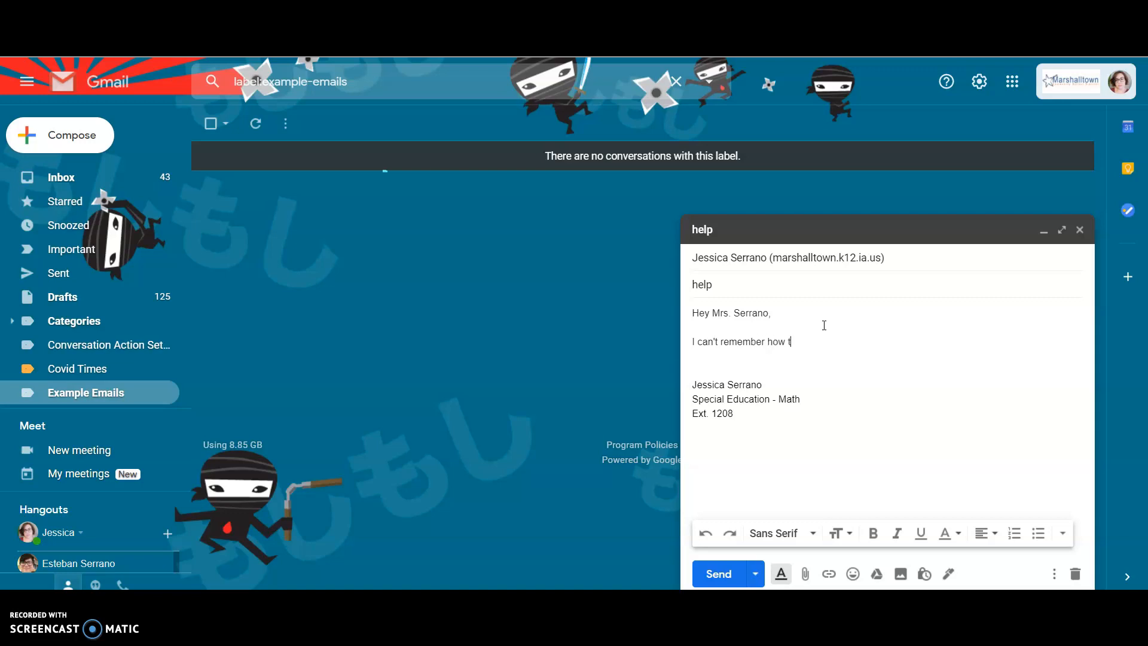
type("o submit a video on Flipgrid.How do y")
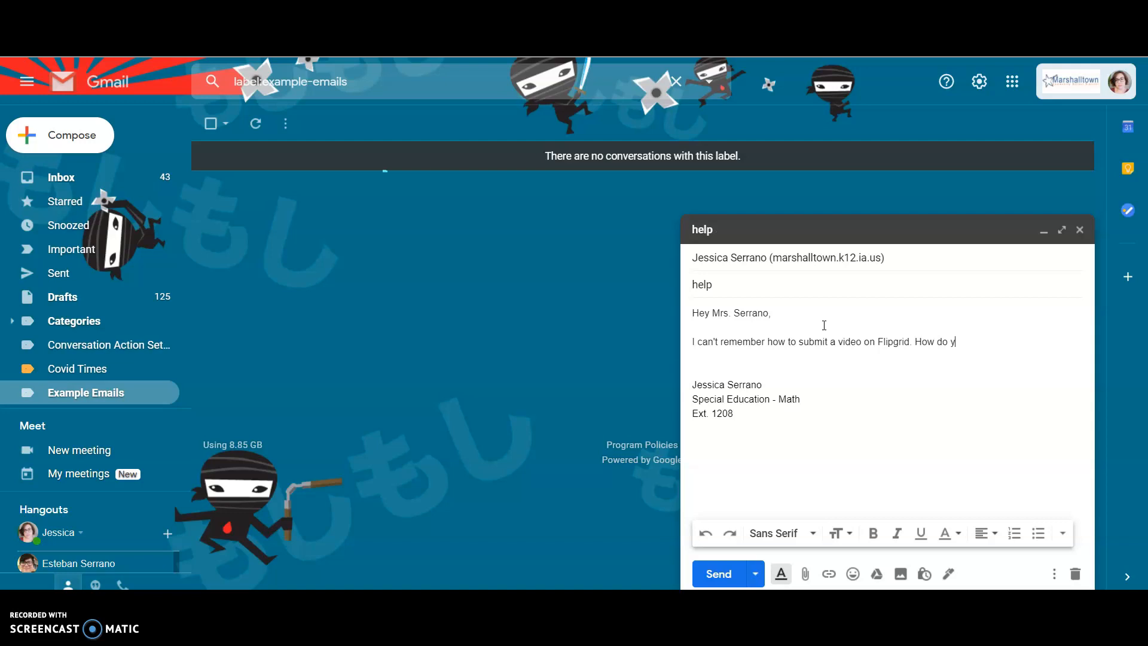
Add the example question "How do you do problem 16 on yesterday's assignment?" and delete it.
type("ou do problem 16 on ys")
type("sterday's assignment?")
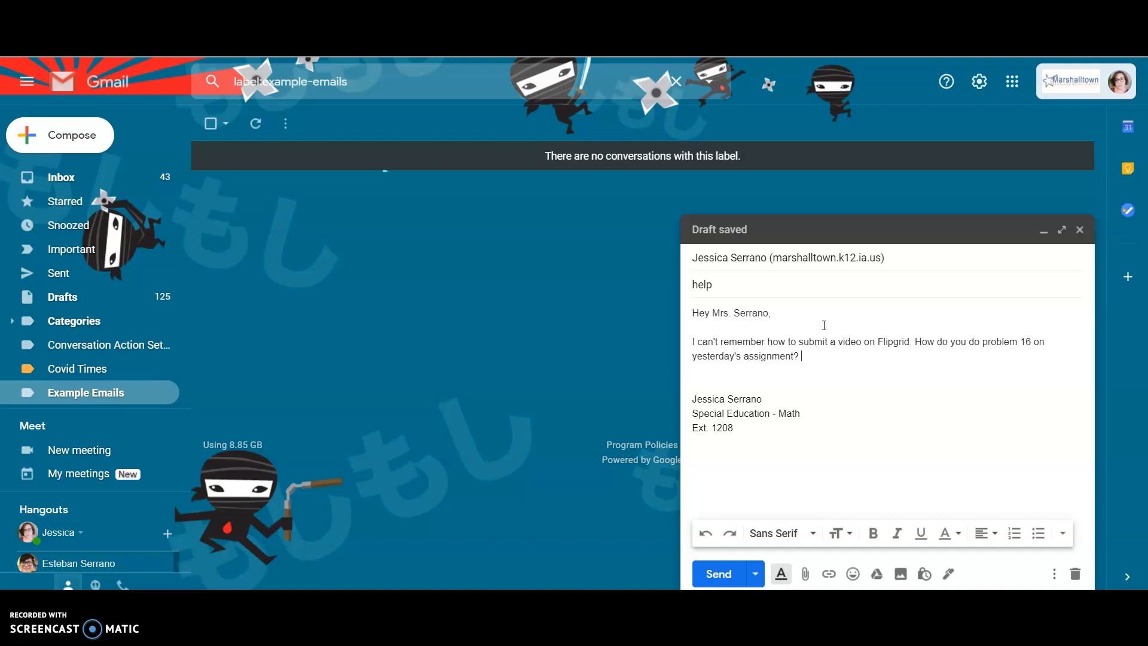
key("BackSpace")
key("BackSpace")
key("BackSpace")
key("BackSpace")
key("BackSpace")
key("BackSpace")
key("BackSpace")
key("BackSpace")
key("BackSpace")
key("BackSpace")
key("BackSpace")
key("BackSpace")
key("BackSpace")
key("BackSpace")
key("BackSpace")
key("BackSpace")
key("BackSpace")
key("BackSpace")
key("BackSpace")
key("BackSpace")
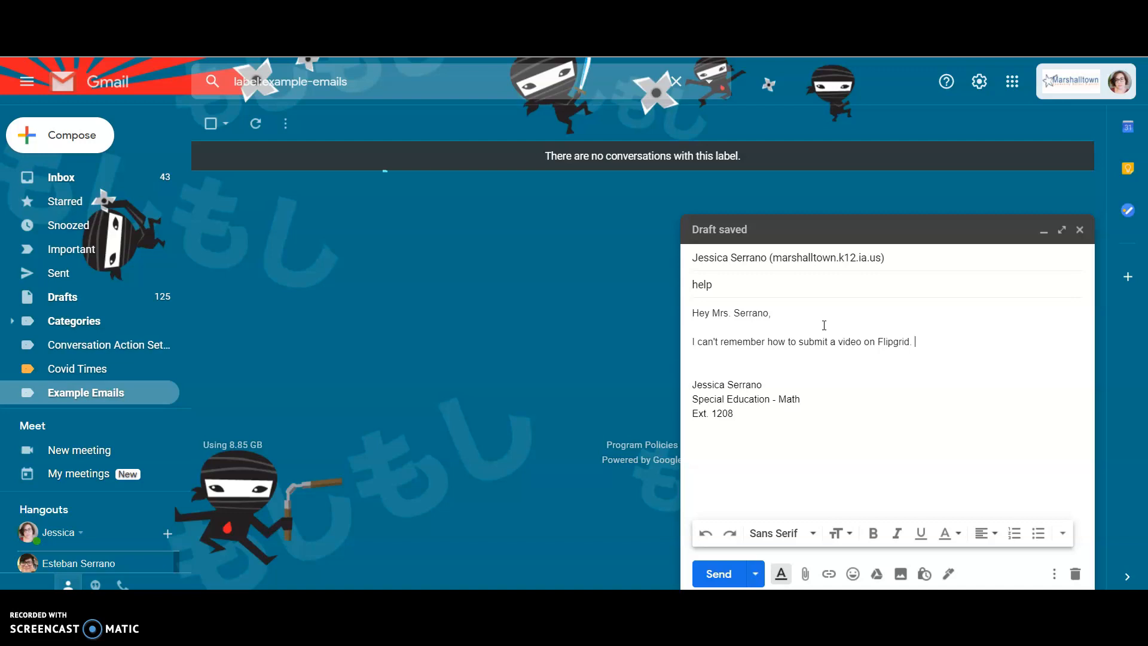
Add an example question starting "Can you send me" that asks for a link to a video, and delete it.
type("Can you send me ")
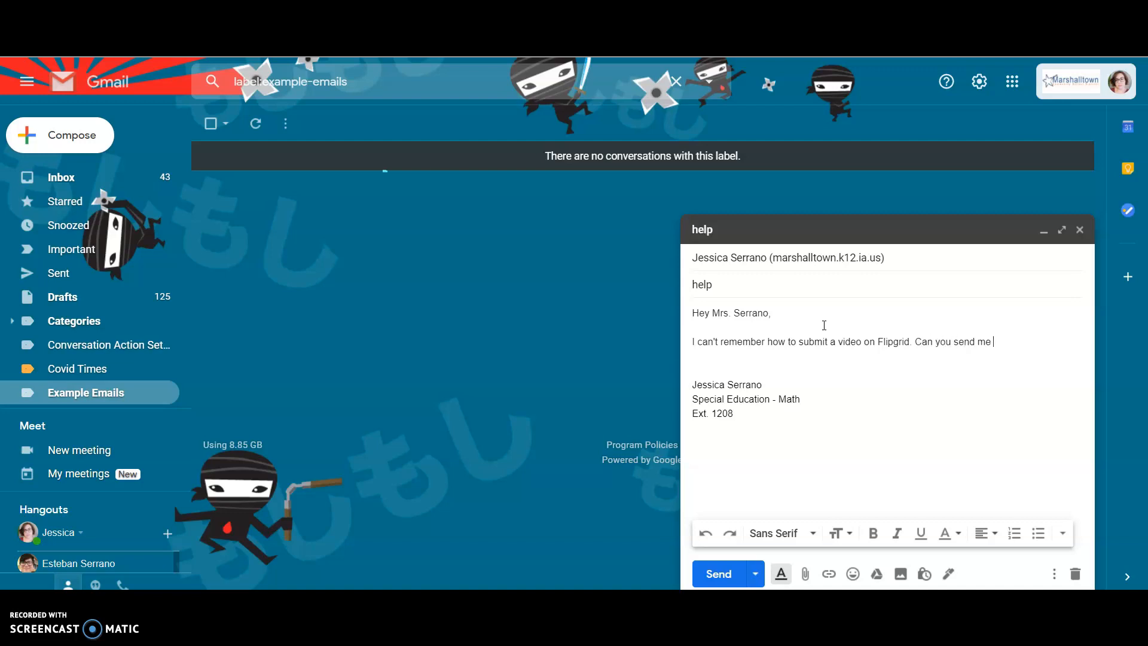
type("an ik t")
key("BackSpace")
type("nk to a v")
type("ideo")
type(" for th")
key("BackSpace")
type("his?")
key("BackSpace")
key("BackSpace")
key("BackSpace")
key("BackSpace")
key("BackSpace")
key("BackSpace")
key("BackSpace")
key("BackSpace")
key("BackSpace")
key("BackSpace")
key("BackSpace")
key("BackSpace")
key("BackSpace")
key("BackSpace")
key("BackSpace")
key("BackSpace")
key("BackSpace")
key("BackSpace")
key("BackSpace")
key("BackSpace")
Add the example question "Can you tell me the steps again?" and delete its wording after "Can".
type("Can you tell me the steps again?")
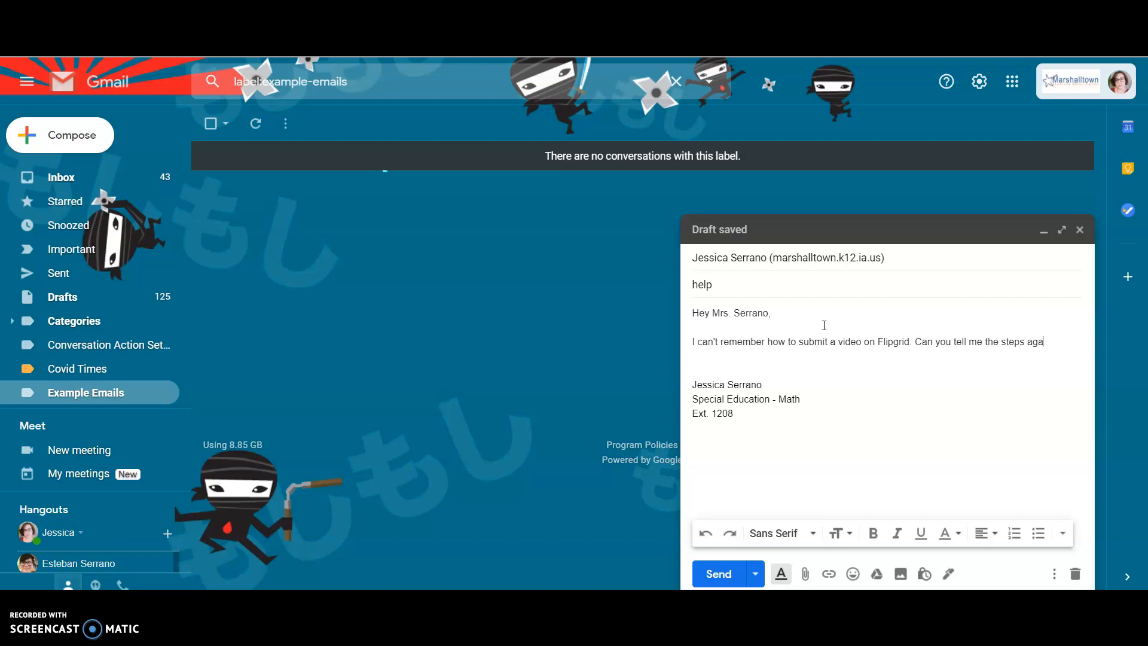
key("BackSpace")
key("BackSpace")
key("BackSpace")
key("BackSpace")
key("BackSpace")
key("BackSpace")
key("BackSpace")
key("BackSpace")
key("BackSpace")
key("BackSpace")
key("BackSpace")
key("BackSpace")
key("BackSpace")
key("BackSpace")
key("BackSpace")
key("BackSpace")
key("BackSpace")
key("BackSpace")
key("BackSpace")
key("BackSpace")
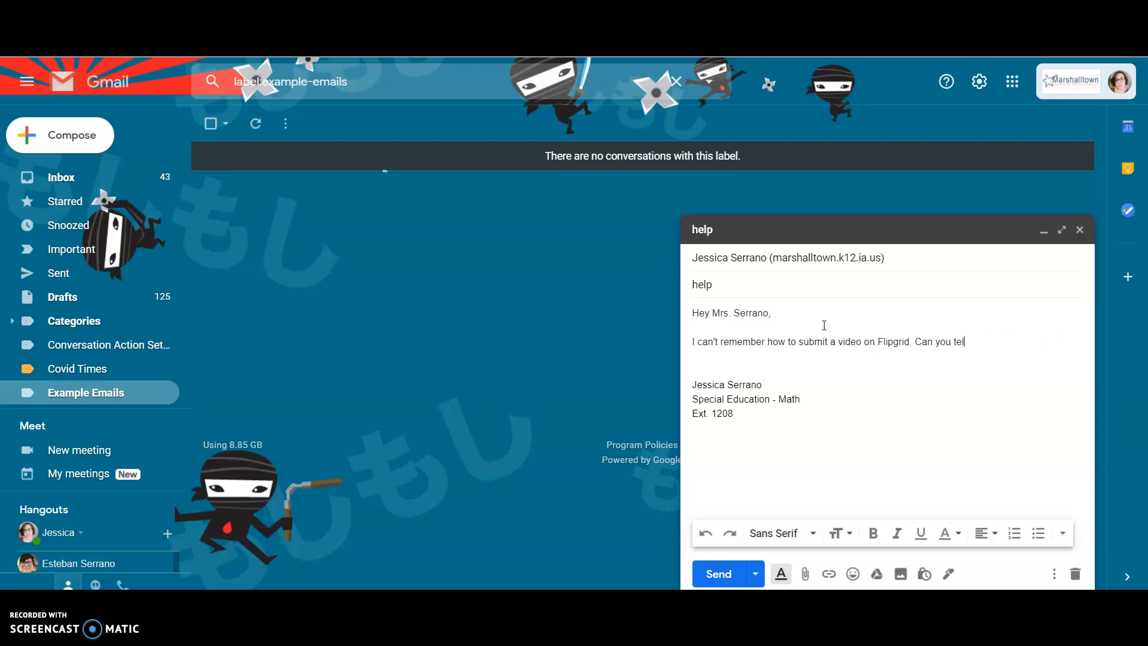
Complete the question as "Can we meet on Google Meet to show me how?" and delete it.
type("we meet on Google Meet to show me how?")
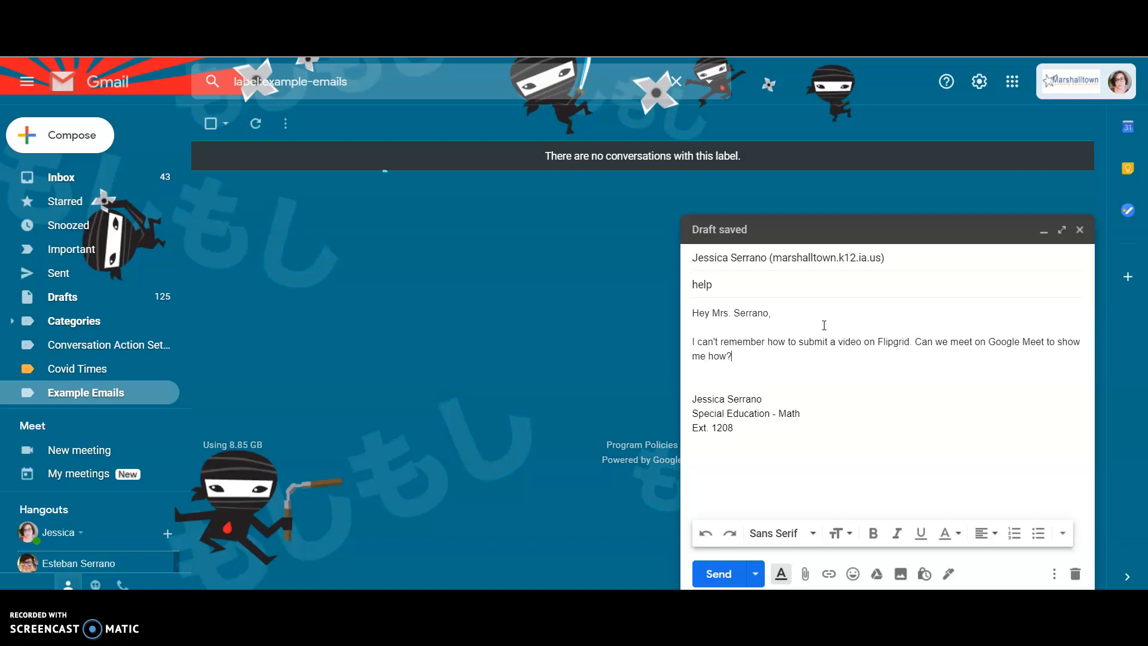
key("BackSpace")
key("BackSpace")
key("BackSpace")
key("BackSpace")
key("BackSpace")
key("BackSpace")
key("BackSpace")
key("BackSpace")
key("BackSpace")
key("BackSpace")
key("BackSpace")
key("BackSpace")
key("BackSpace")
key("BackSpace")
key("BackSpace")
key("BackSpace")
key("BackSpace")
key("BackSpace")
key("BackSpace")
key("BackSpace")
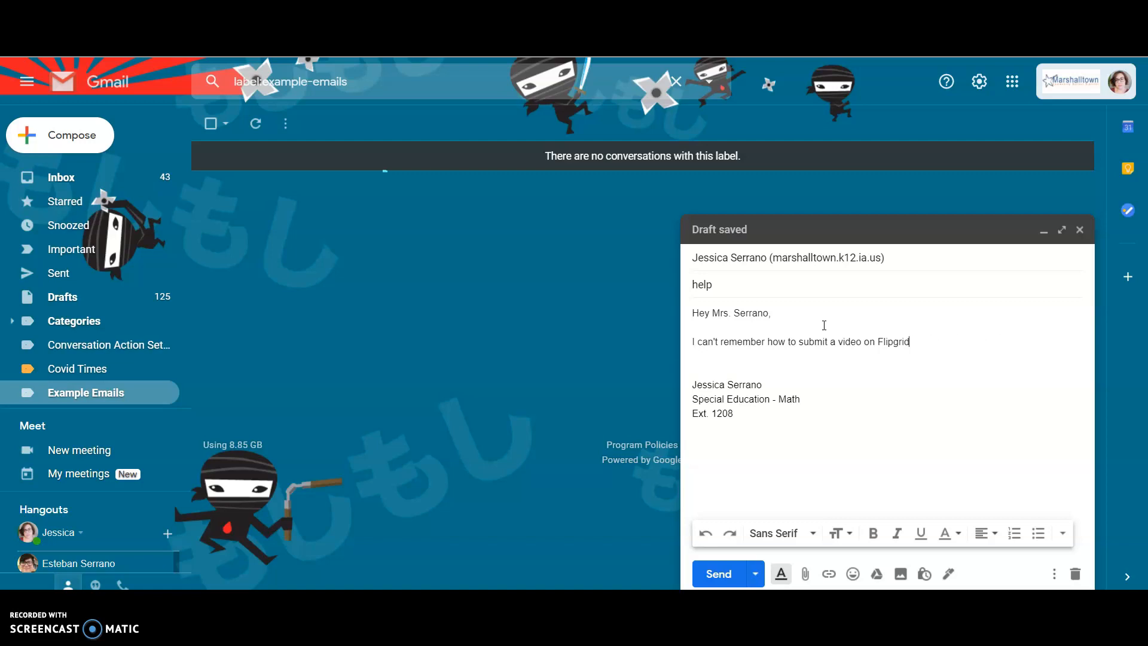
End the Flipgrid sentence with a period and add the question "Can you help me with this?".
type(".")
type("Can you help me with this?")
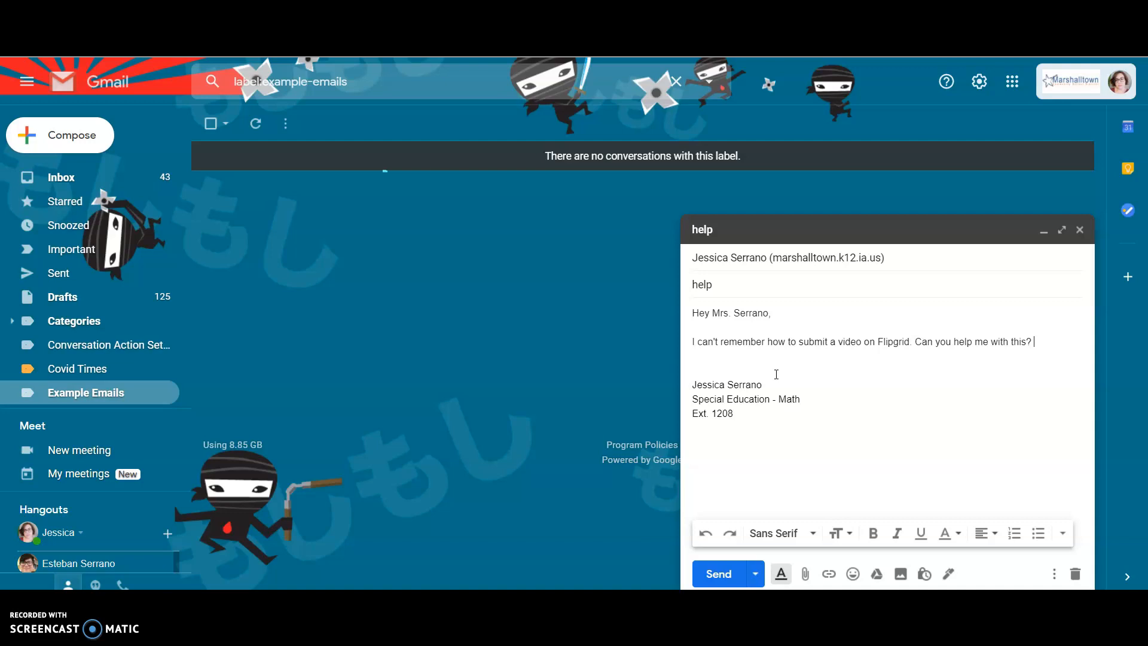
Close the message with "Thank you," in a new paragraph separated by a blank line.
key("Return")
key("Return")
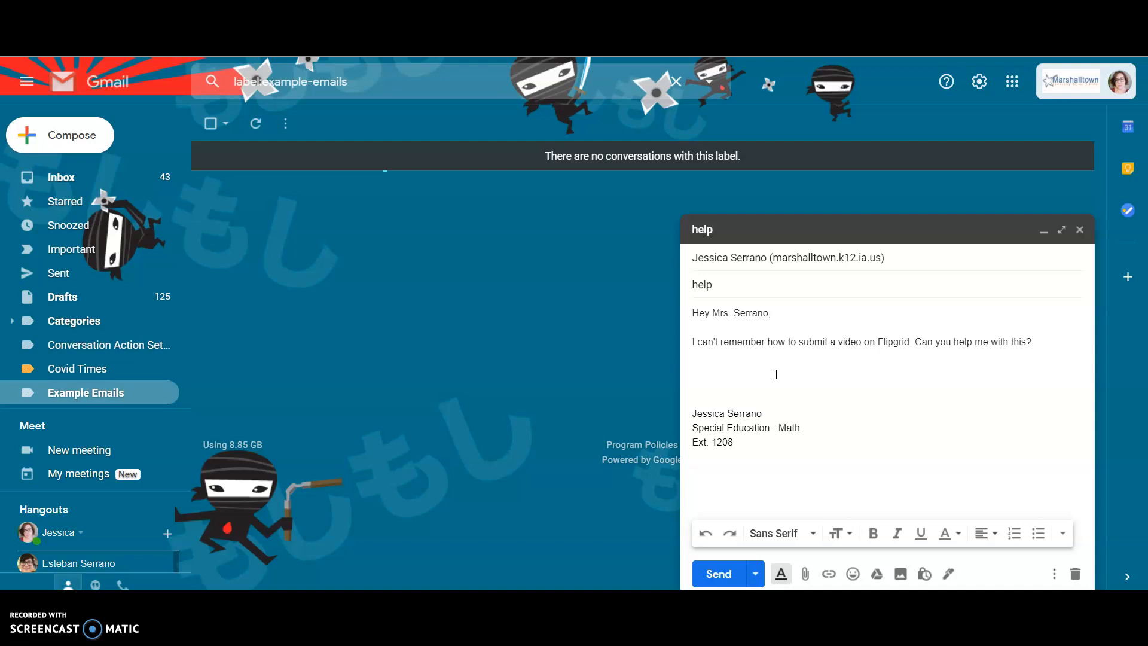
type("Thanks,")
key("BackSpace")
key("BackSpace")
type("you,")
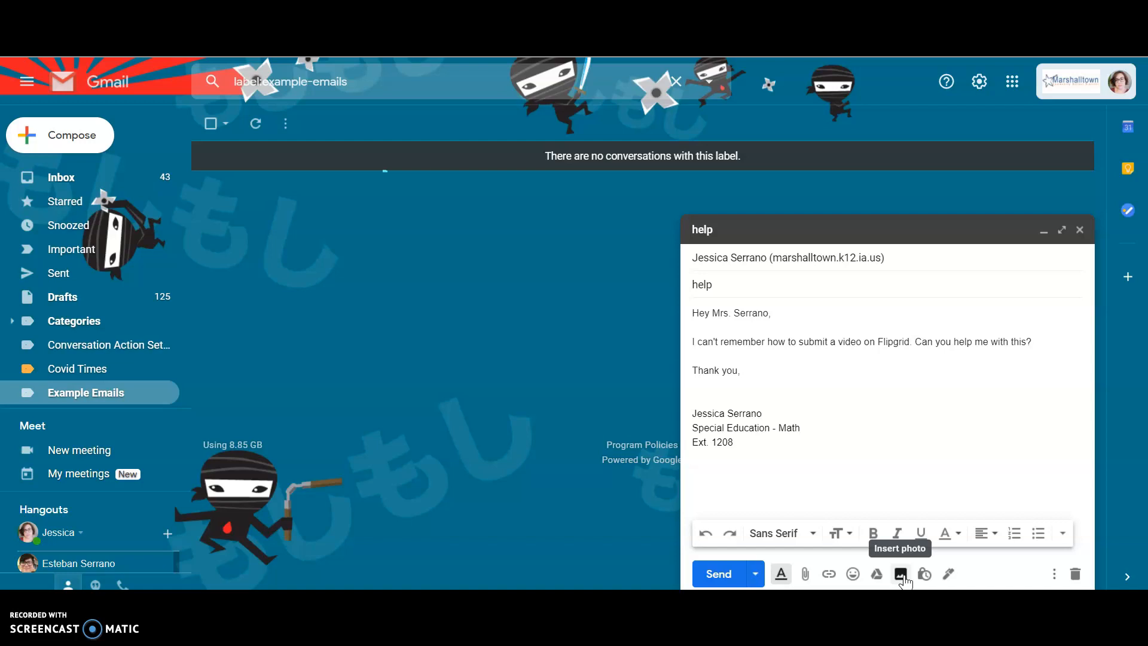
left_click(887, 472)
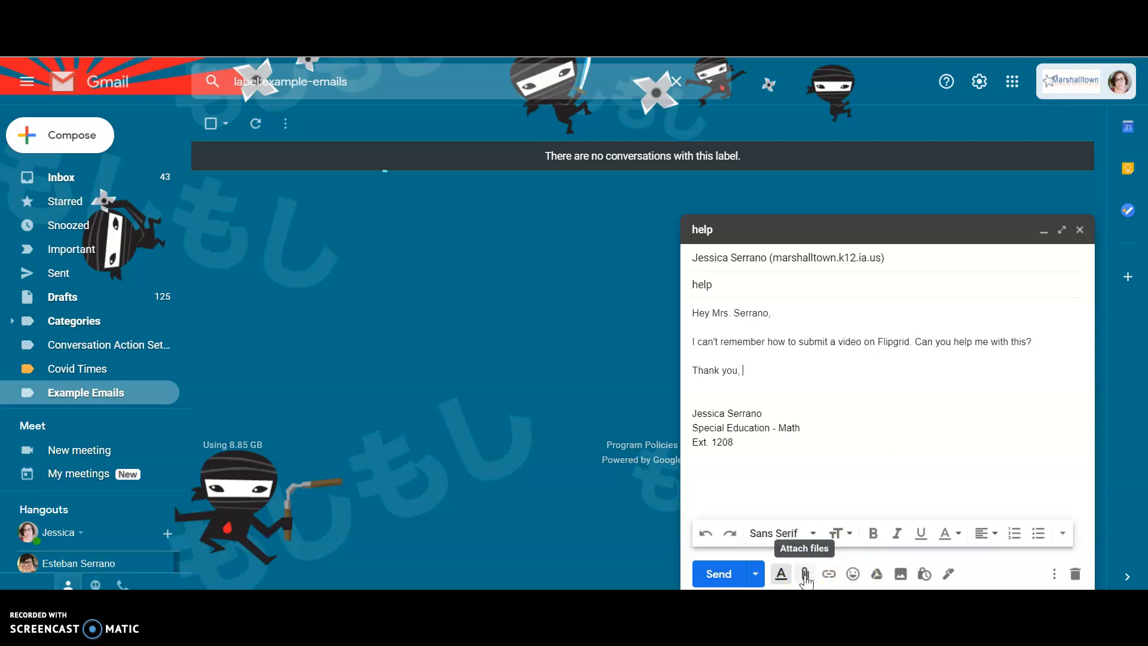
left_click(881, 578)
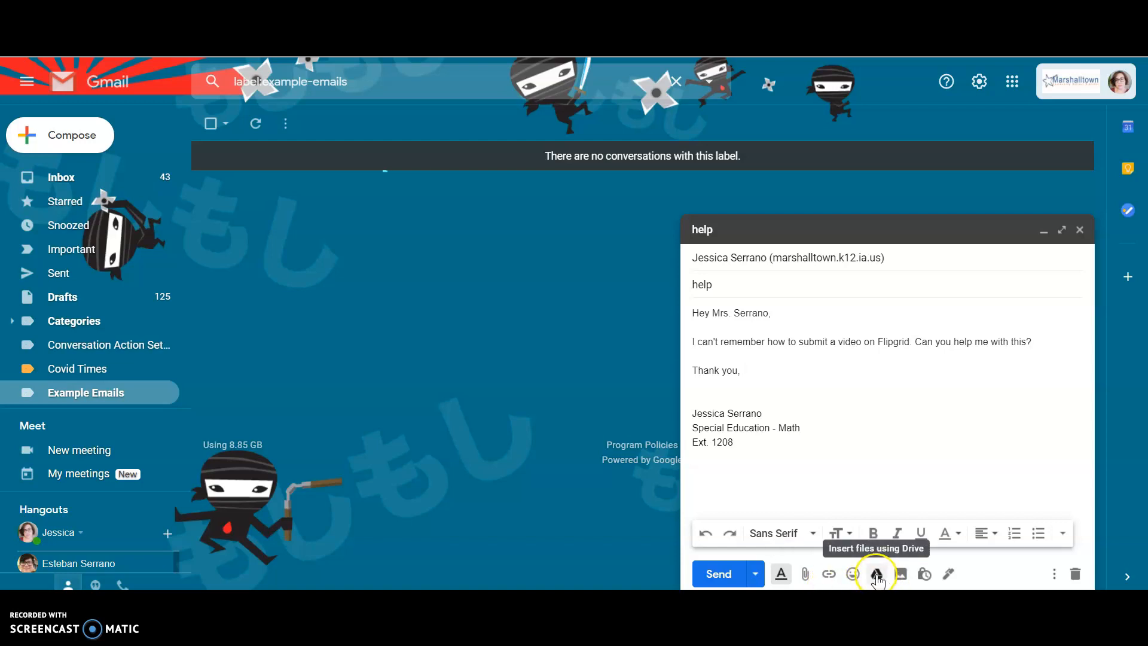
left_click(777, 489)
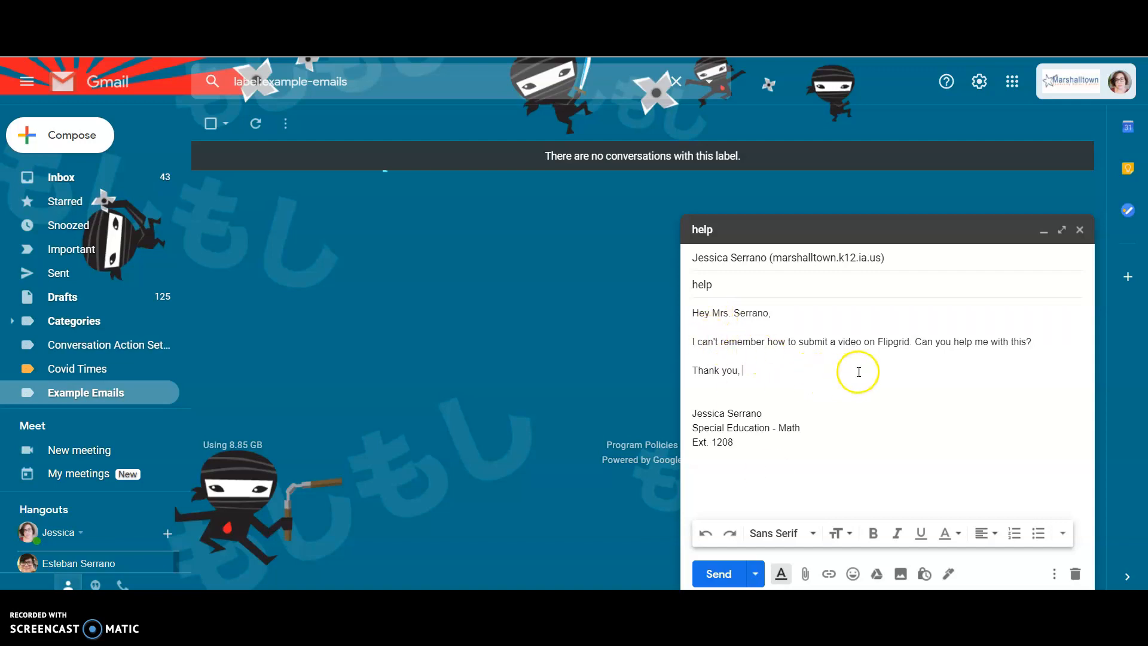
left_click(745, 370)
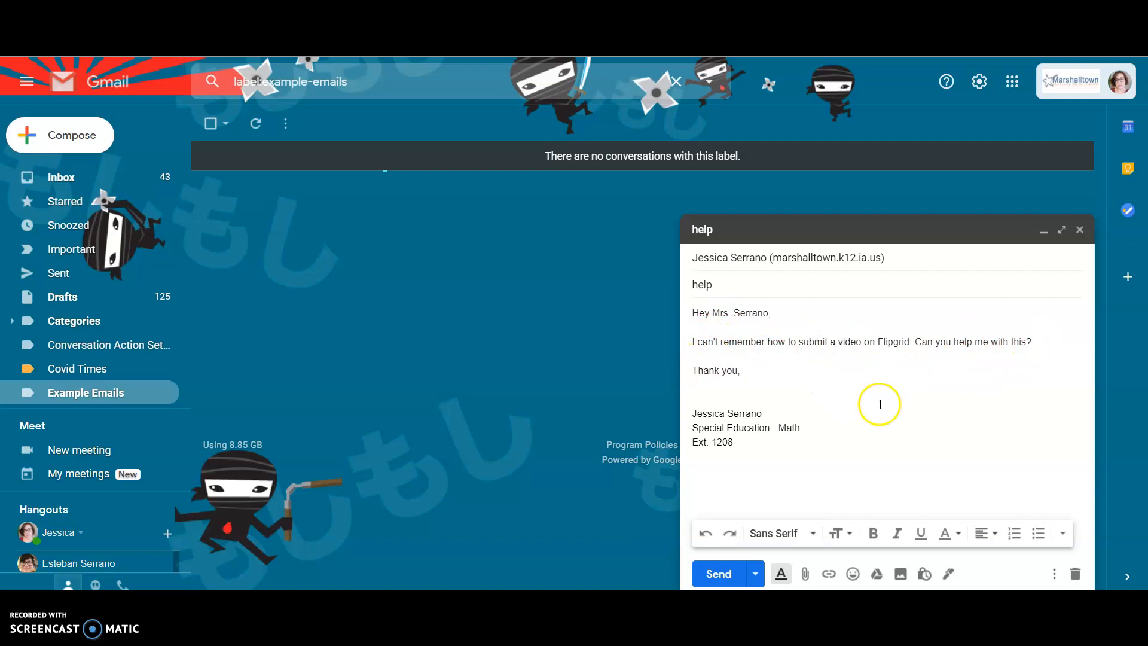